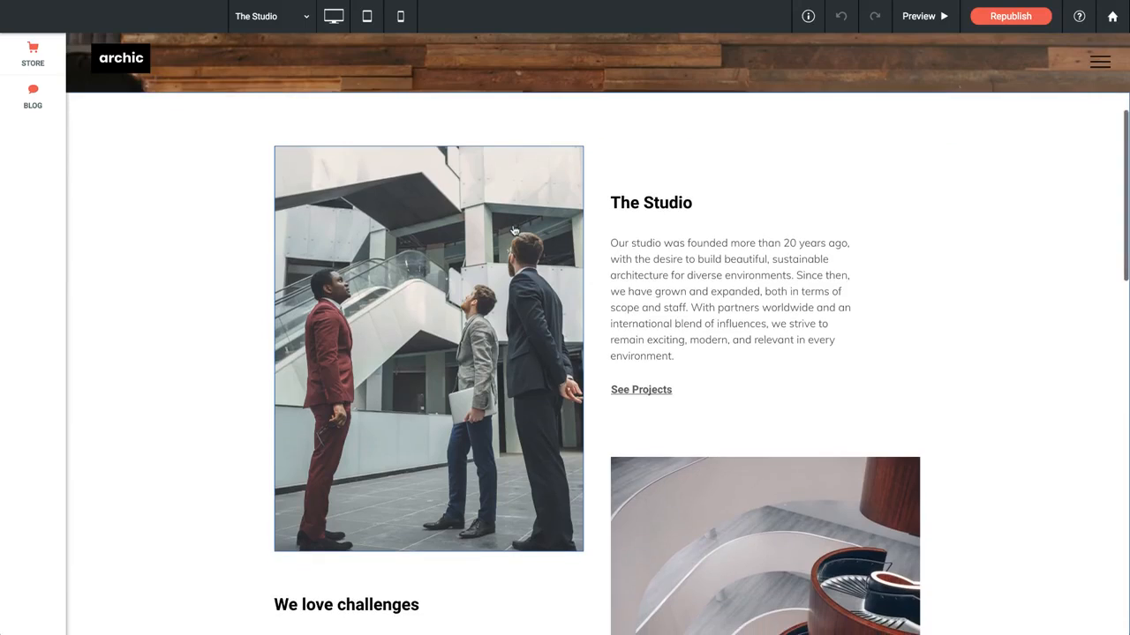
Replace the image beside The Studio text with the site image architecture_lines_grey_pink-thumb.jpg
{"action": "left_click", "coordinate": [450, 228]}
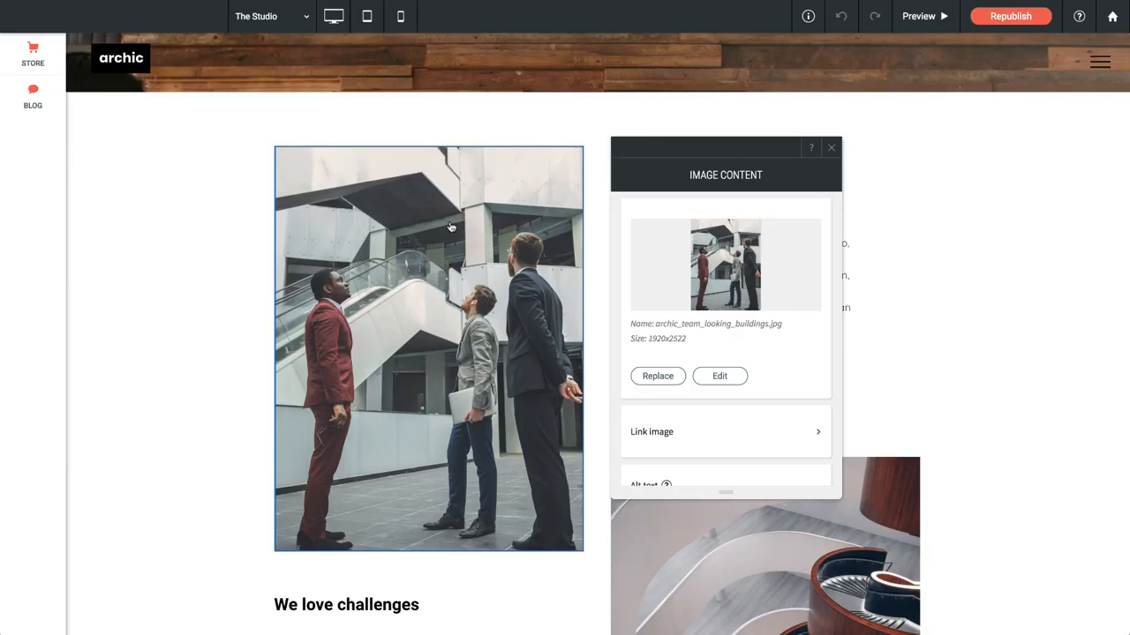
{"action": "left_click", "coordinate": [660, 378]}
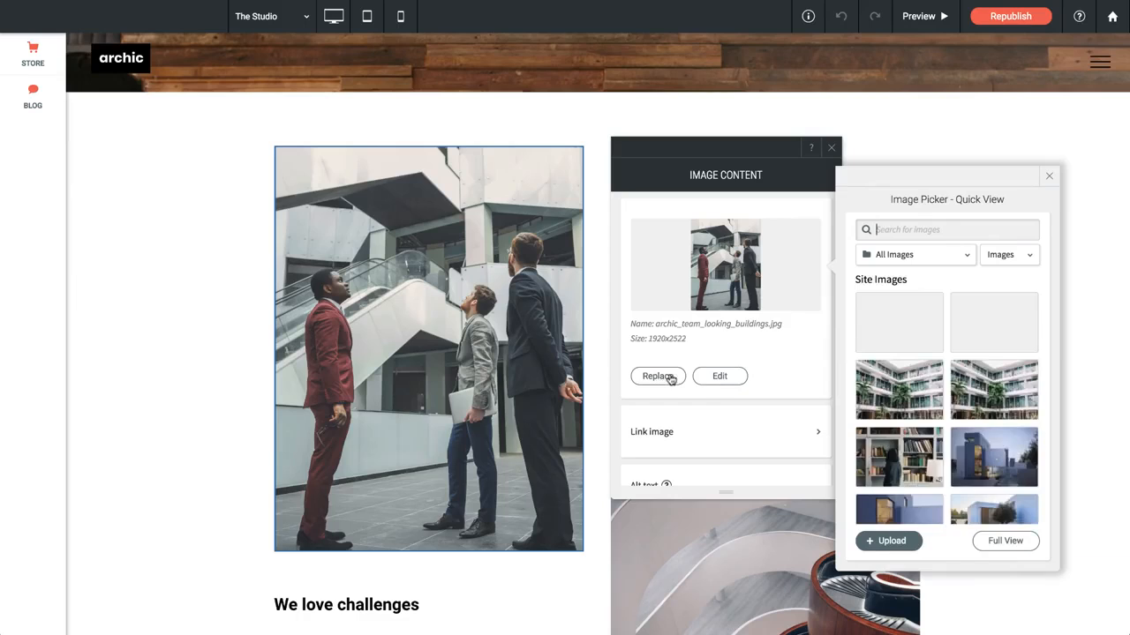
{"action": "mouse_move", "coordinate": [898, 346]}
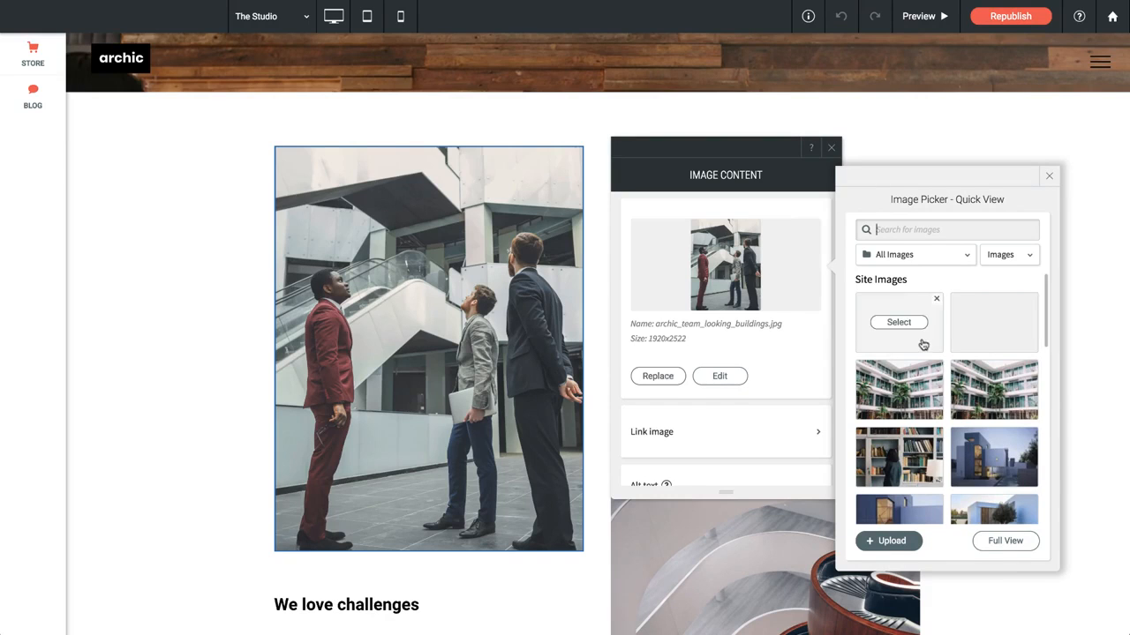
{"action": "scroll", "coordinate": [922, 344], "scroll_direction": "down", "scroll_amount": 3}
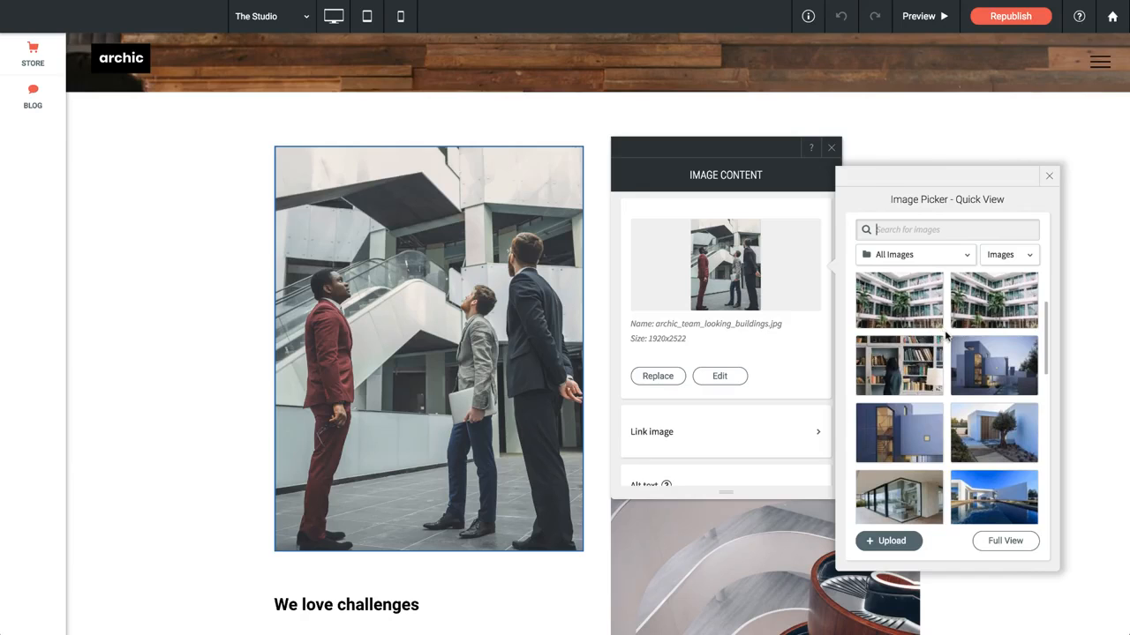
{"action": "scroll", "coordinate": [945, 334], "scroll_direction": "down", "scroll_amount": 3}
{"action": "scroll", "coordinate": [945, 334], "scroll_direction": "down", "scroll_amount": 5}
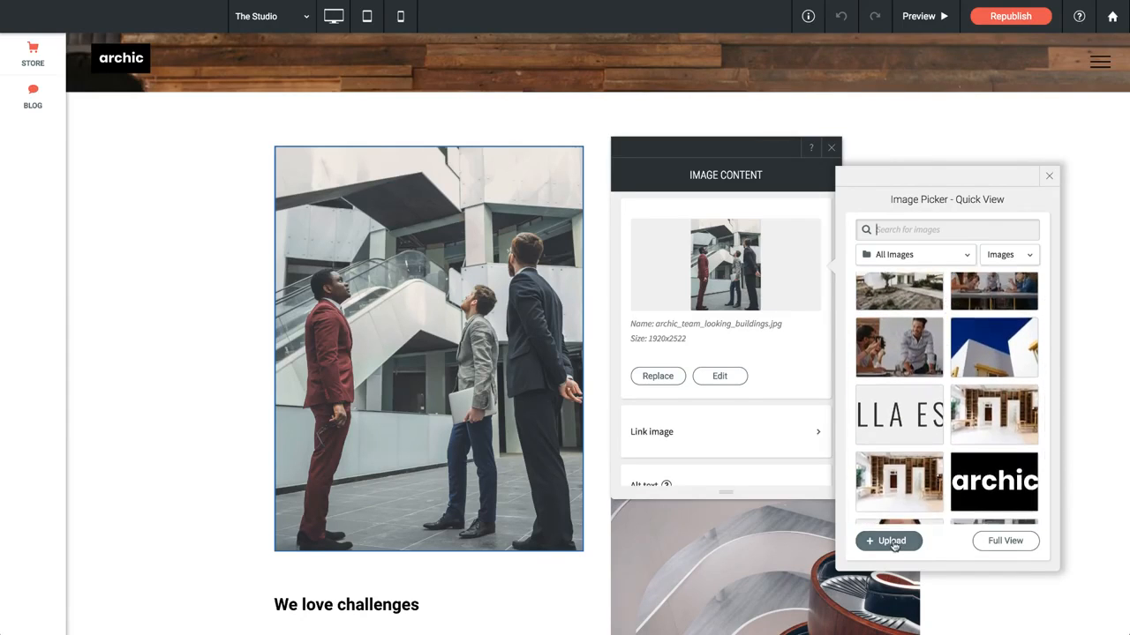
{"action": "left_click", "coordinate": [1006, 542]}
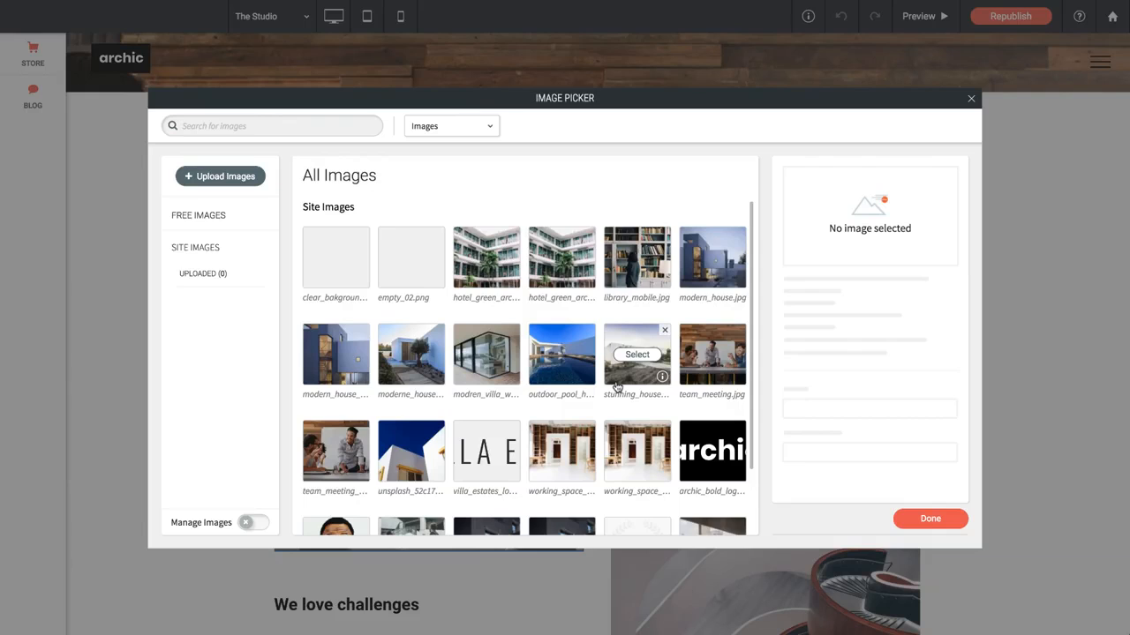
{"action": "scroll", "coordinate": [617, 386], "scroll_direction": "down", "scroll_amount": 1}
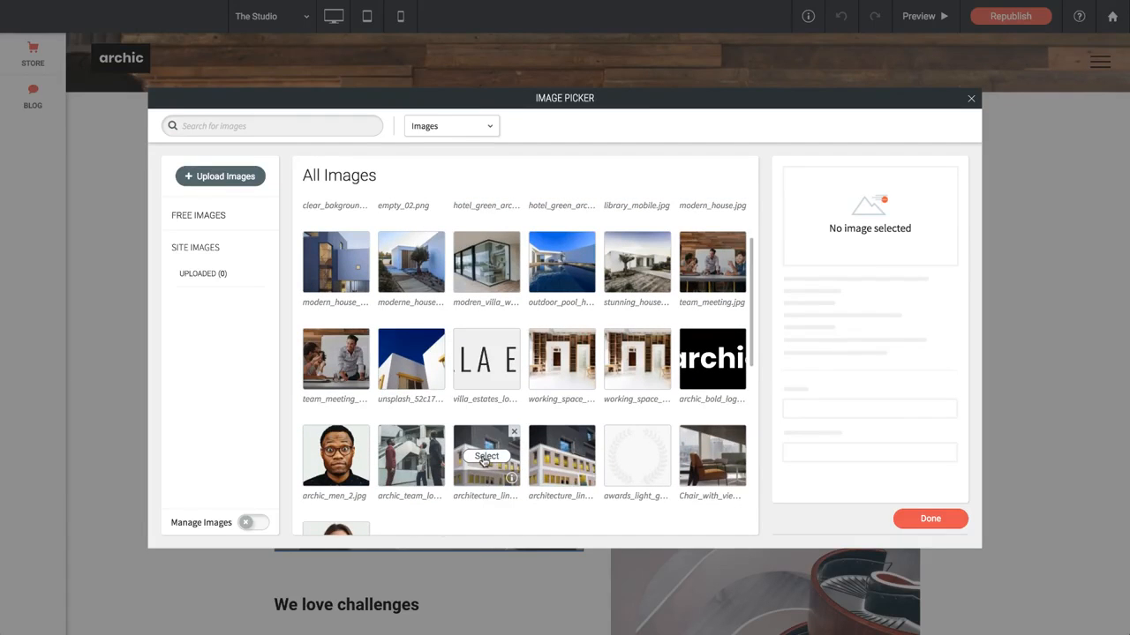
{"action": "left_click", "coordinate": [484, 459]}
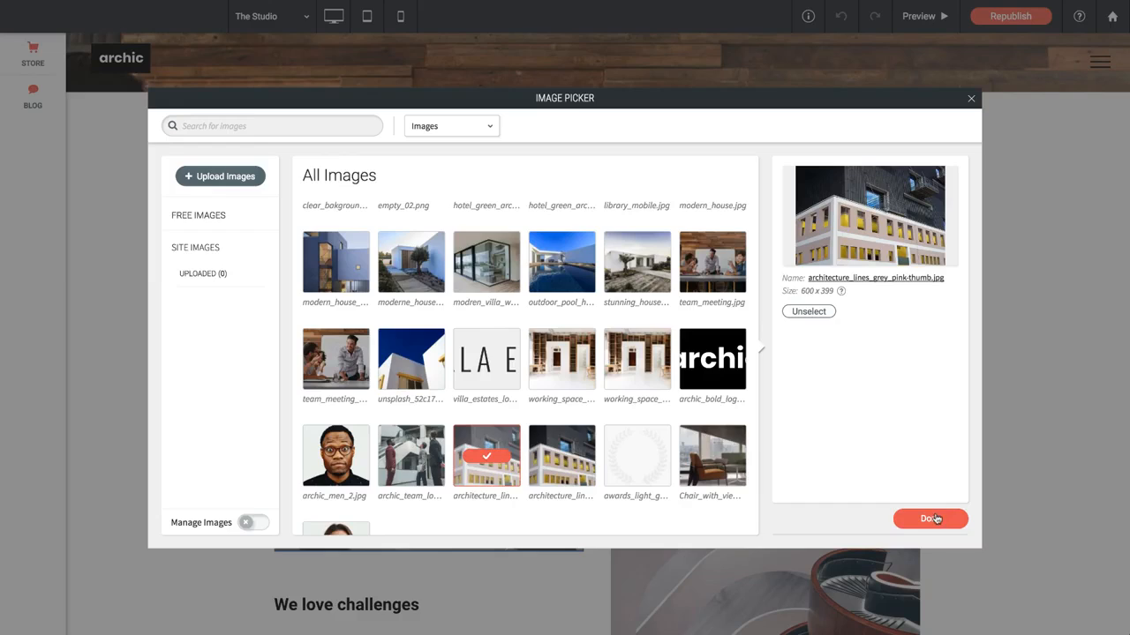
{"action": "left_click", "coordinate": [931, 520]}
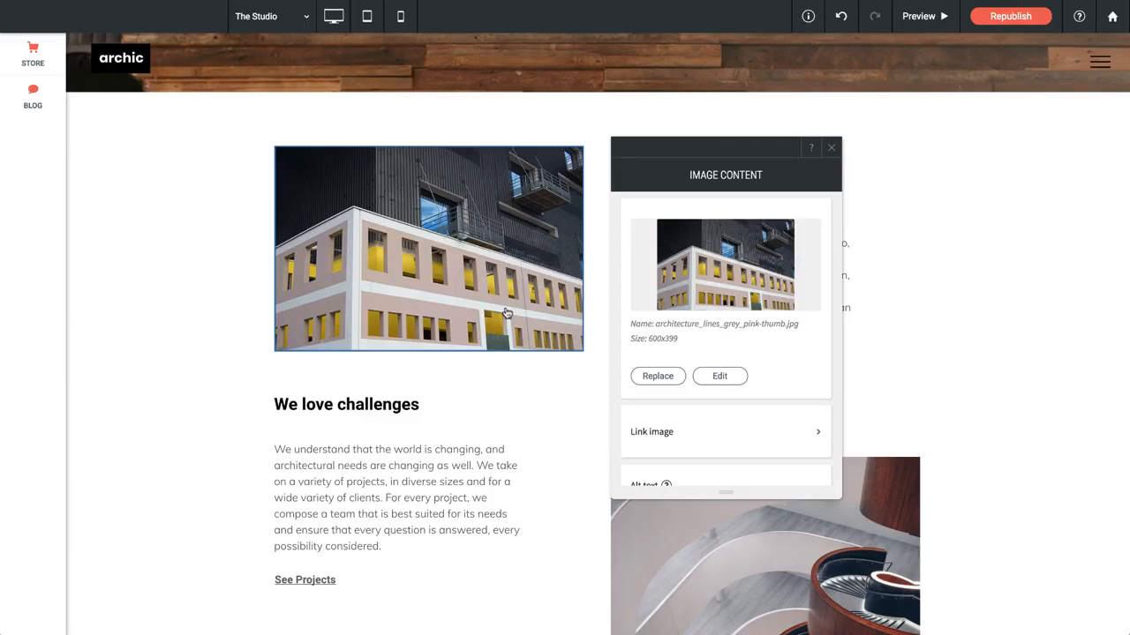
Save the building image through the photo editor and link it to the existing Home page
{"action": "left_click", "coordinate": [720, 376]}
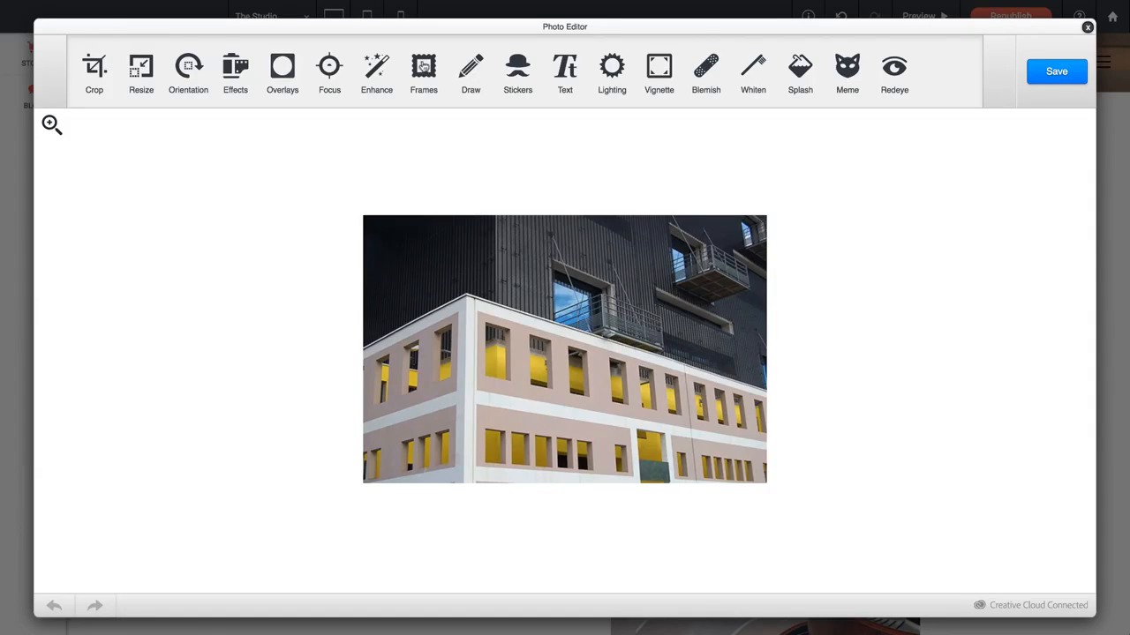
{"action": "left_click", "coordinate": [1065, 77]}
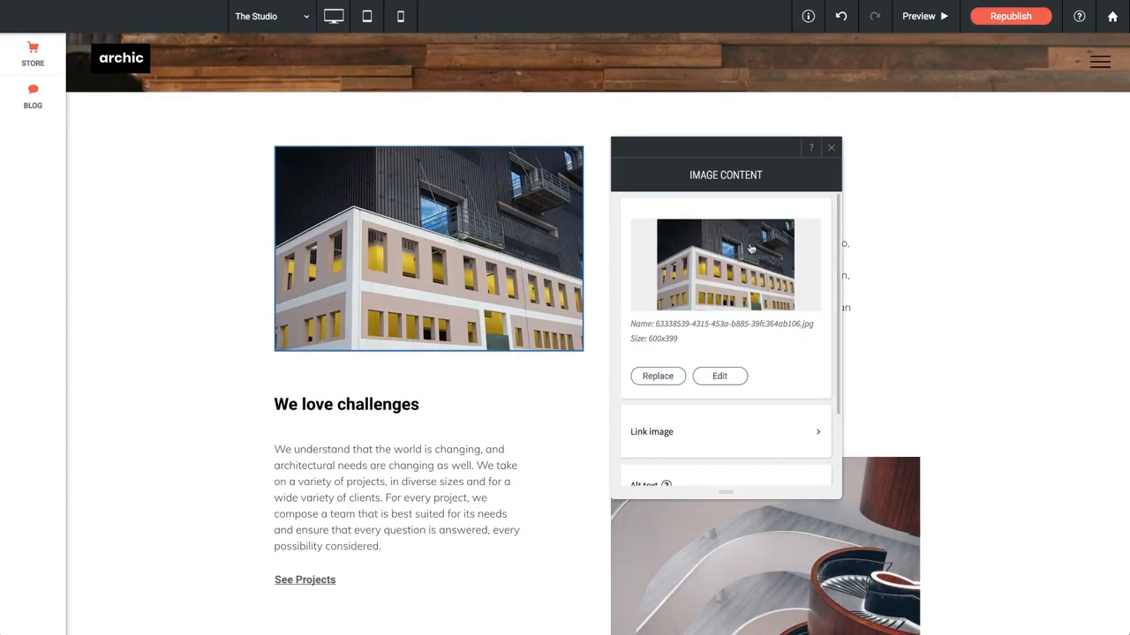
{"action": "scroll", "coordinate": [751, 250], "scroll_direction": "down", "scroll_amount": 1}
{"action": "scroll", "coordinate": [751, 250], "scroll_direction": "down", "scroll_amount": 2}
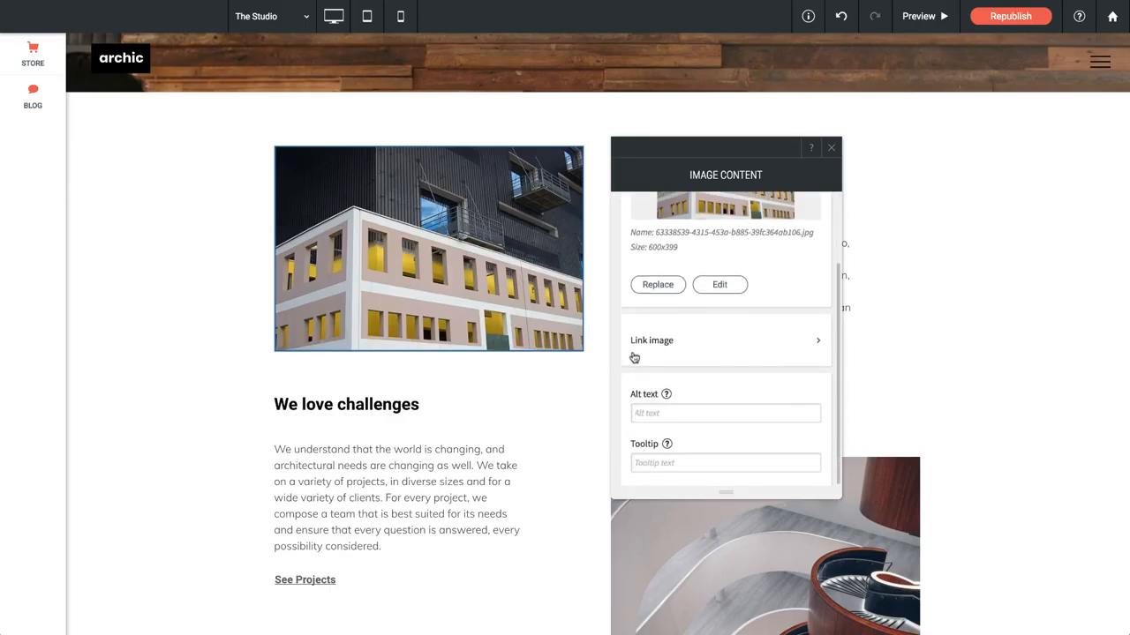
{"action": "left_click", "coordinate": [667, 346]}
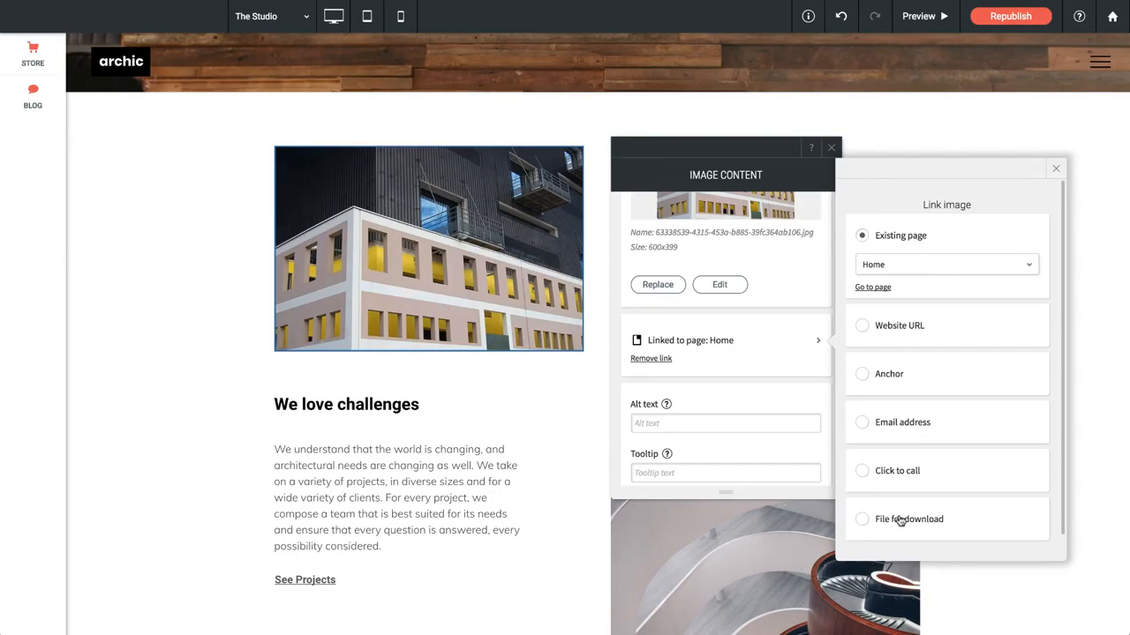
{"action": "left_click", "coordinate": [1056, 169]}
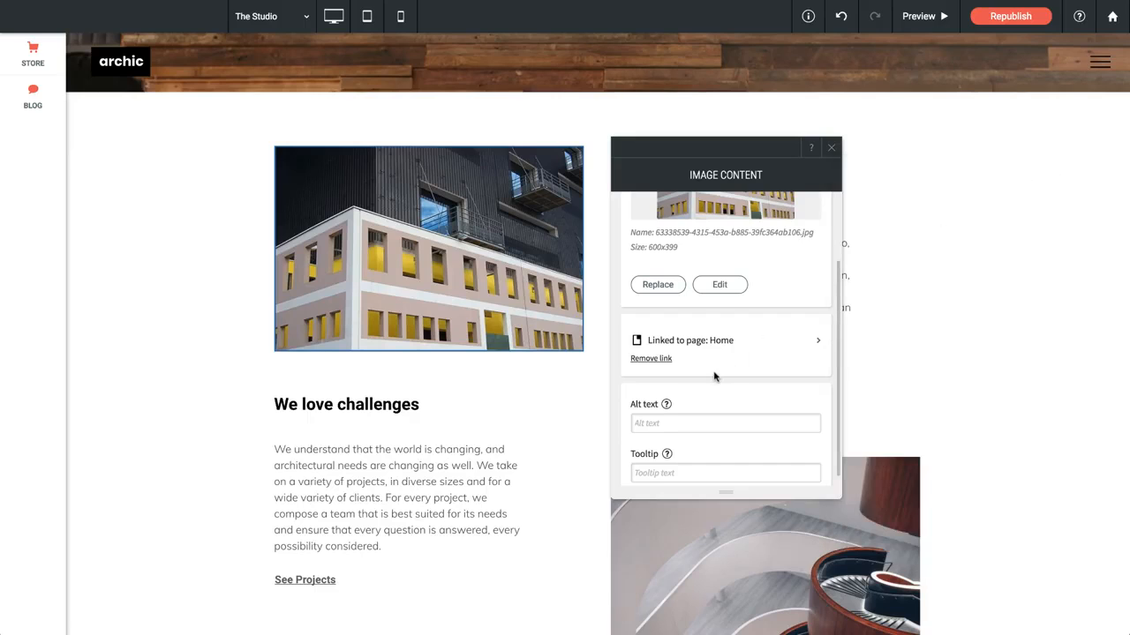
{"action": "scroll", "coordinate": [714, 377], "scroll_direction": "down", "scroll_amount": 1}
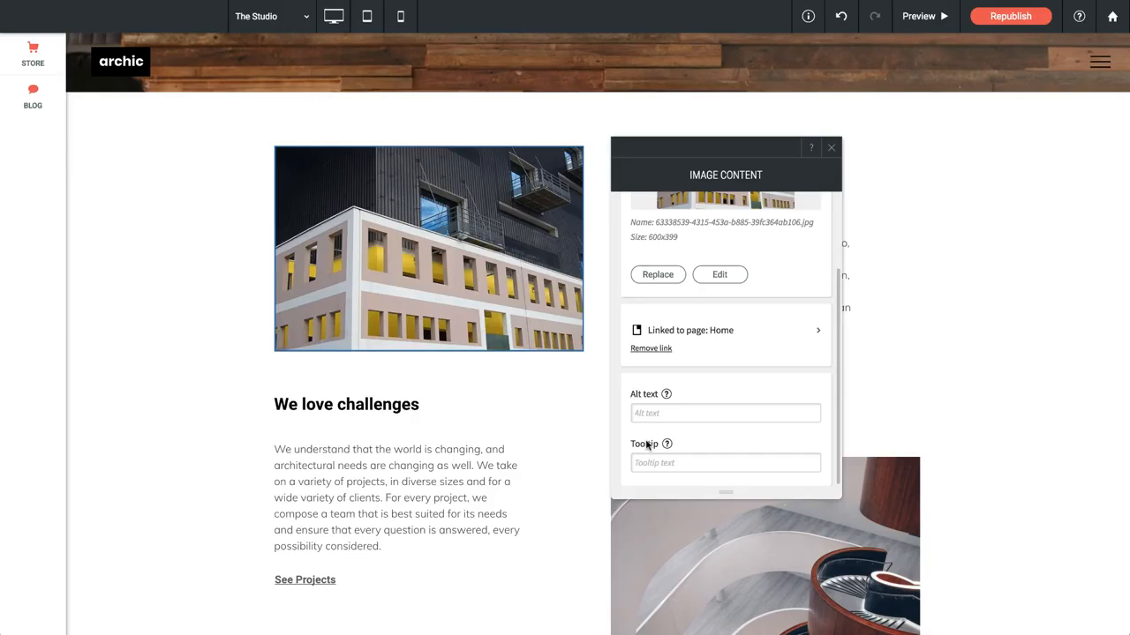
{"action": "mouse_move", "coordinate": [665, 399]}
{"action": "scroll", "coordinate": [695, 400], "scroll_direction": "up", "scroll_amount": 2}
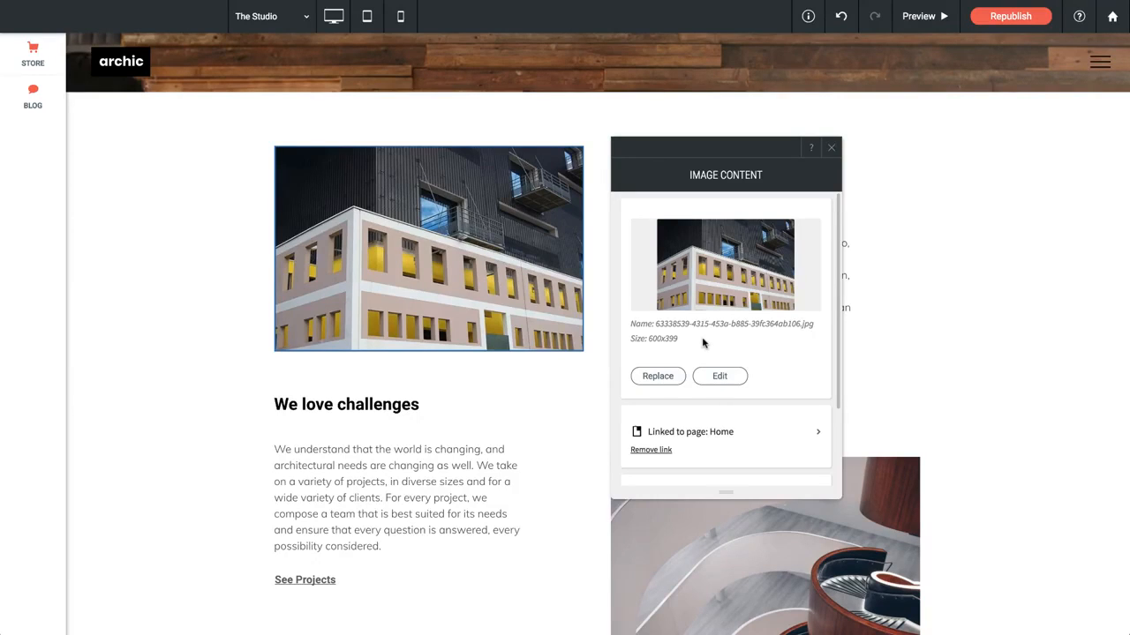
{"action": "left_click", "coordinate": [832, 148]}
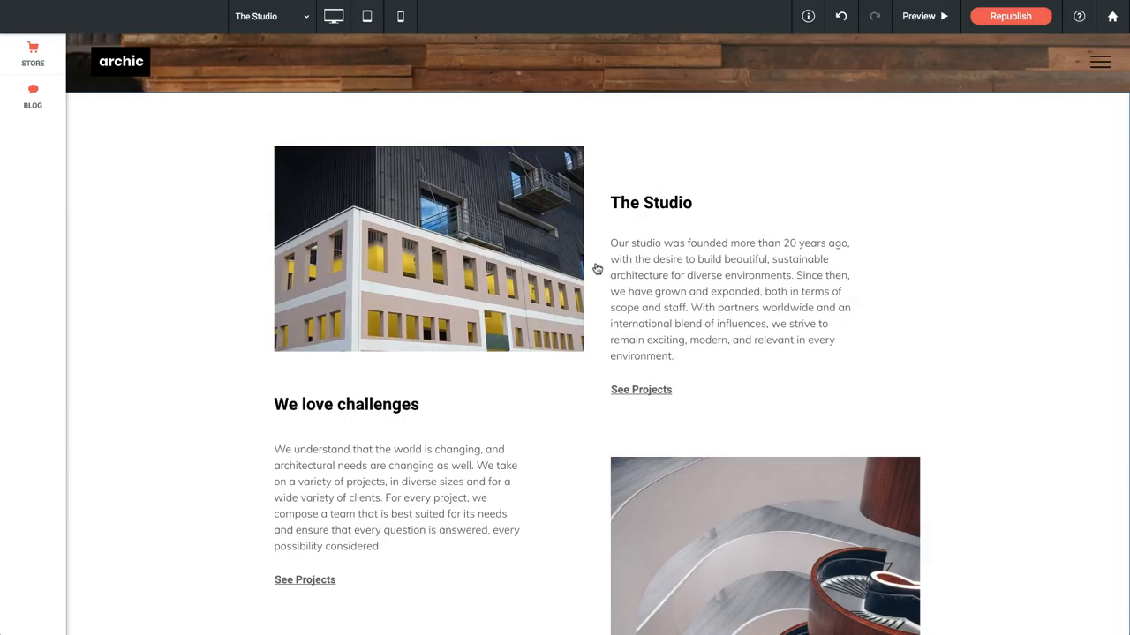
Move the third portrait in the Our Experts photo gallery to second place
{"action": "scroll", "coordinate": [554, 285], "scroll_direction": "down", "scroll_amount": 3}
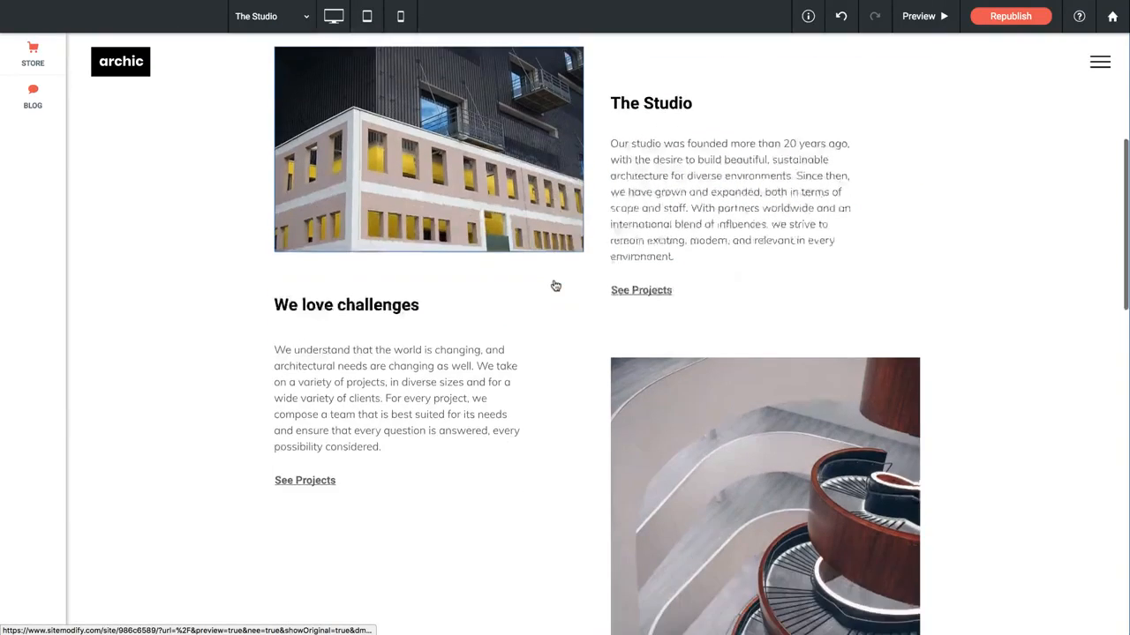
{"action": "scroll", "coordinate": [555, 285], "scroll_direction": "down", "scroll_amount": 9}
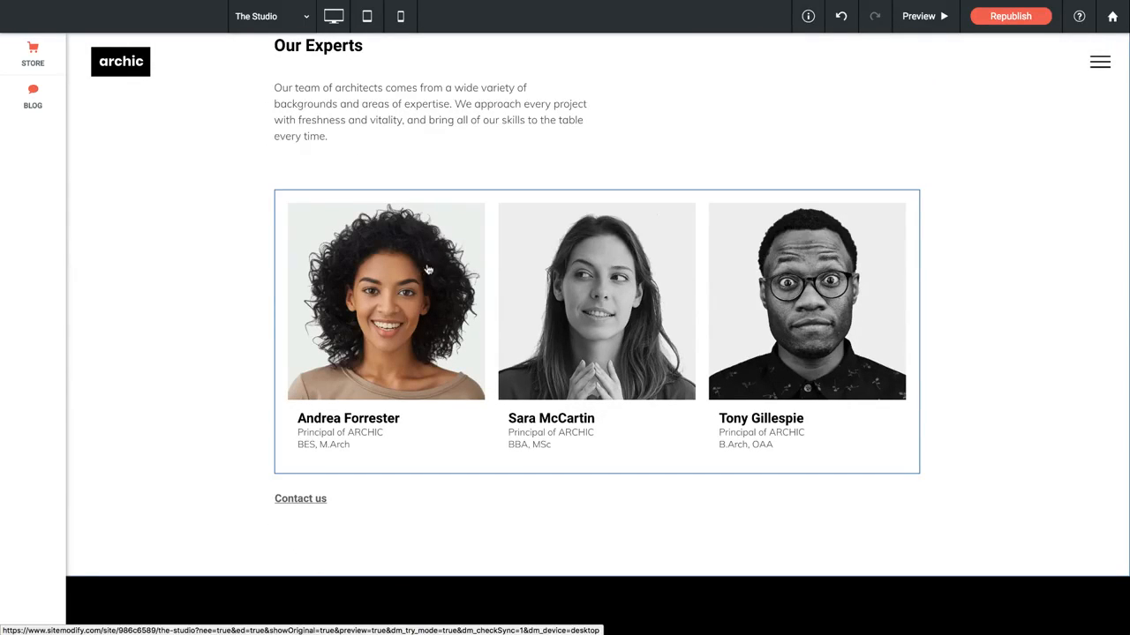
{"action": "left_click", "coordinate": [447, 255]}
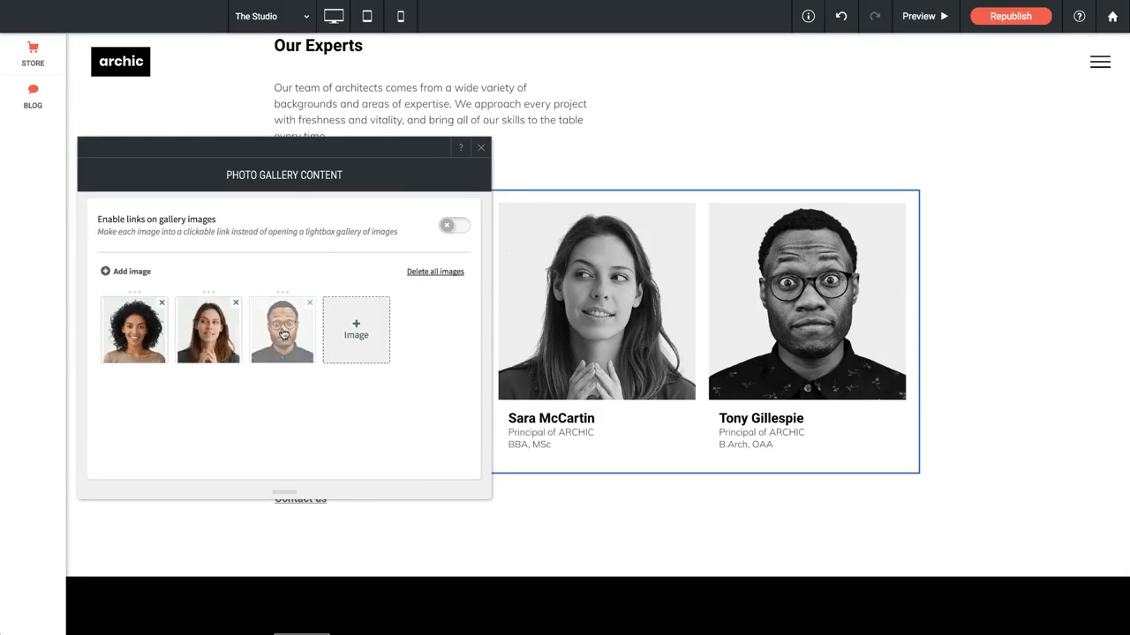
{"action": "left_click", "coordinate": [356, 330]}
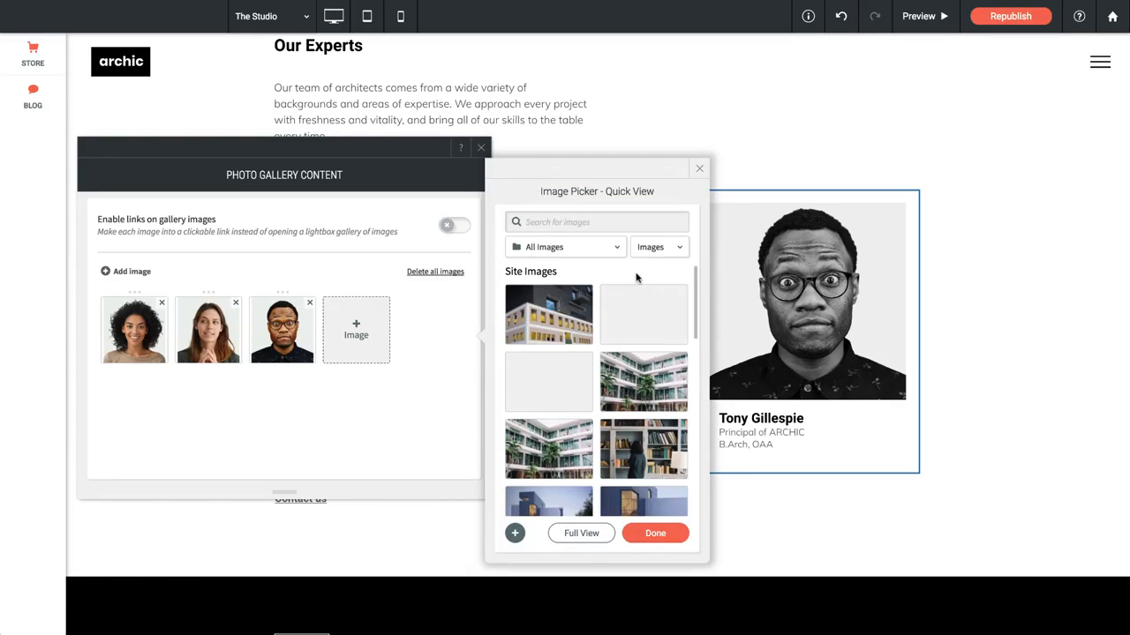
{"action": "left_click", "coordinate": [698, 173]}
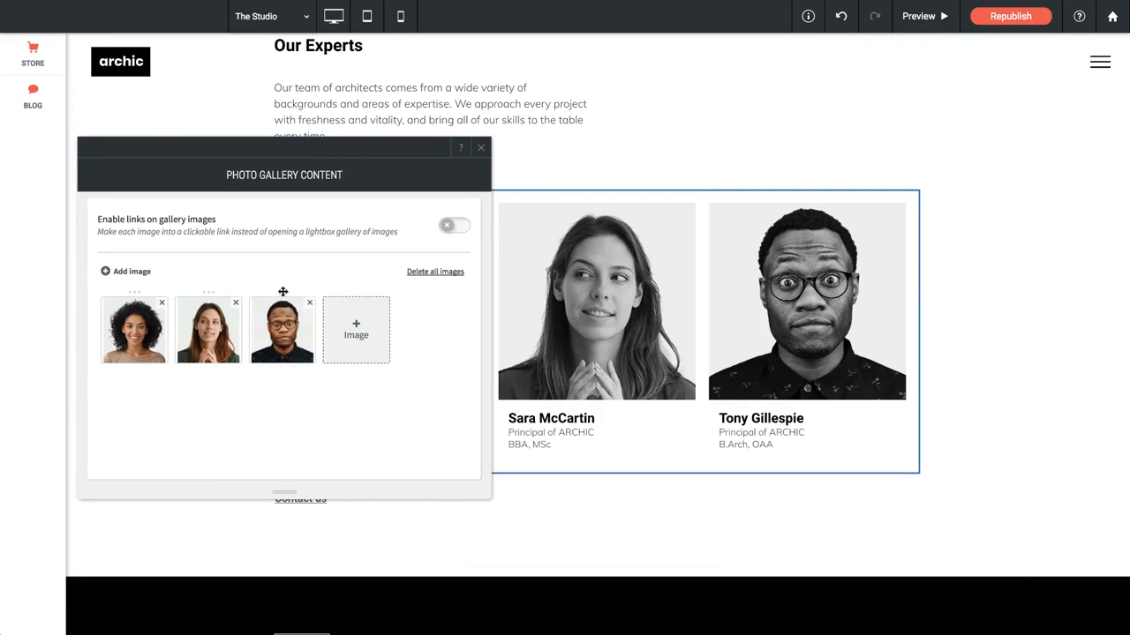
{"action": "left_click_drag", "start_coordinate": [282, 291], "coordinate": [218, 292]}
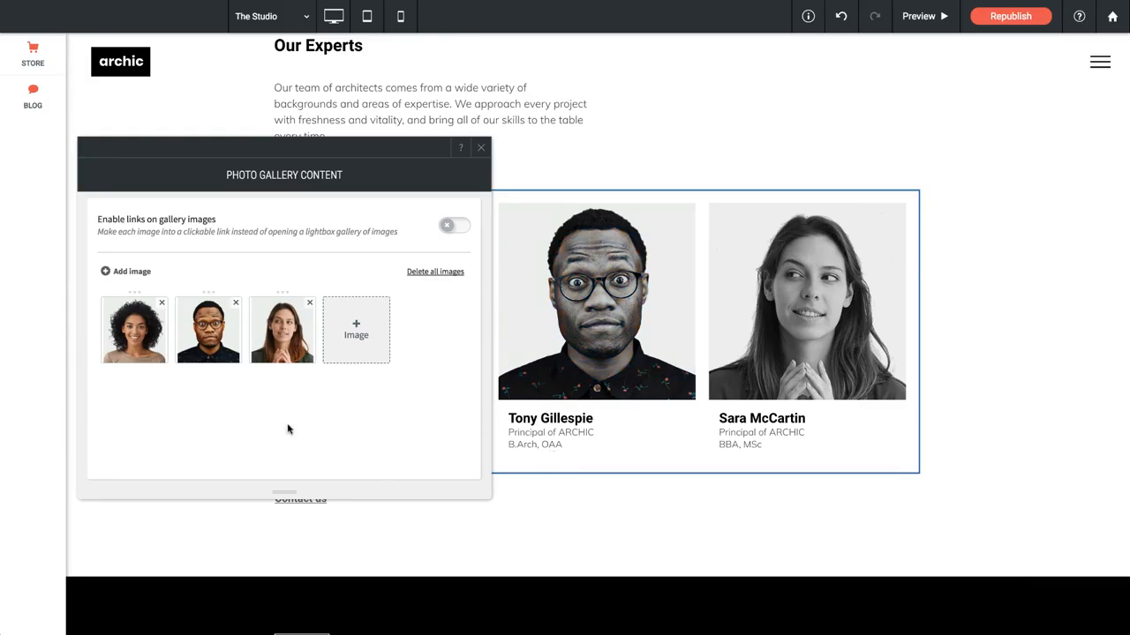
Change the last name in the title of the gallery's second portrait
{"action": "left_click", "coordinate": [206, 347]}
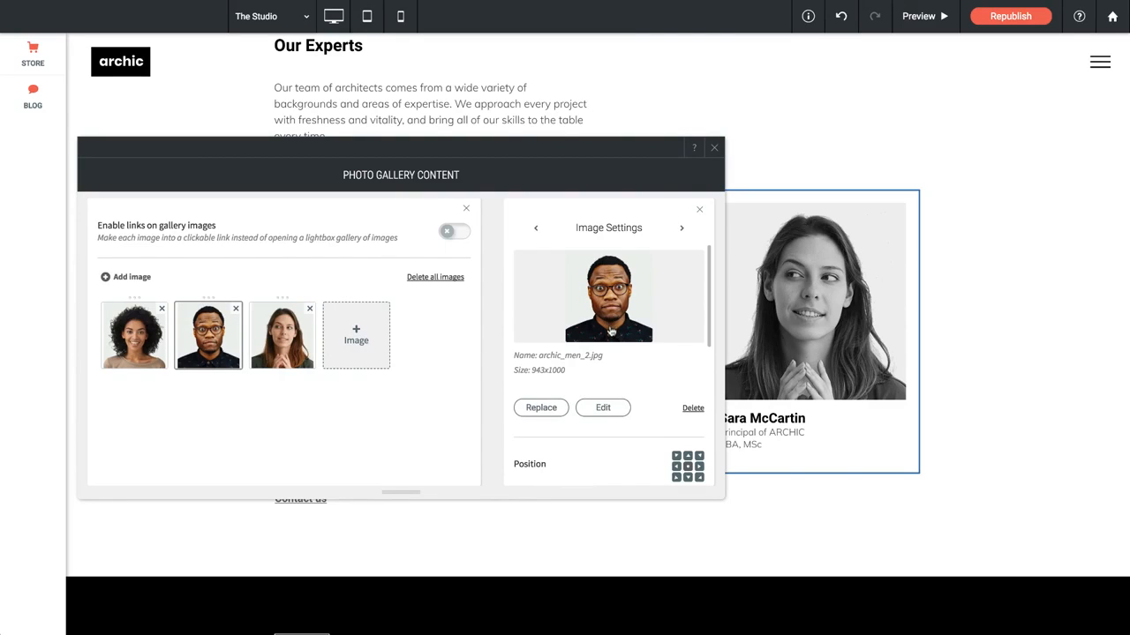
{"action": "scroll", "coordinate": [611, 331], "scroll_direction": "down", "scroll_amount": 2}
{"action": "scroll", "coordinate": [611, 330], "scroll_direction": "down", "scroll_amount": 4}
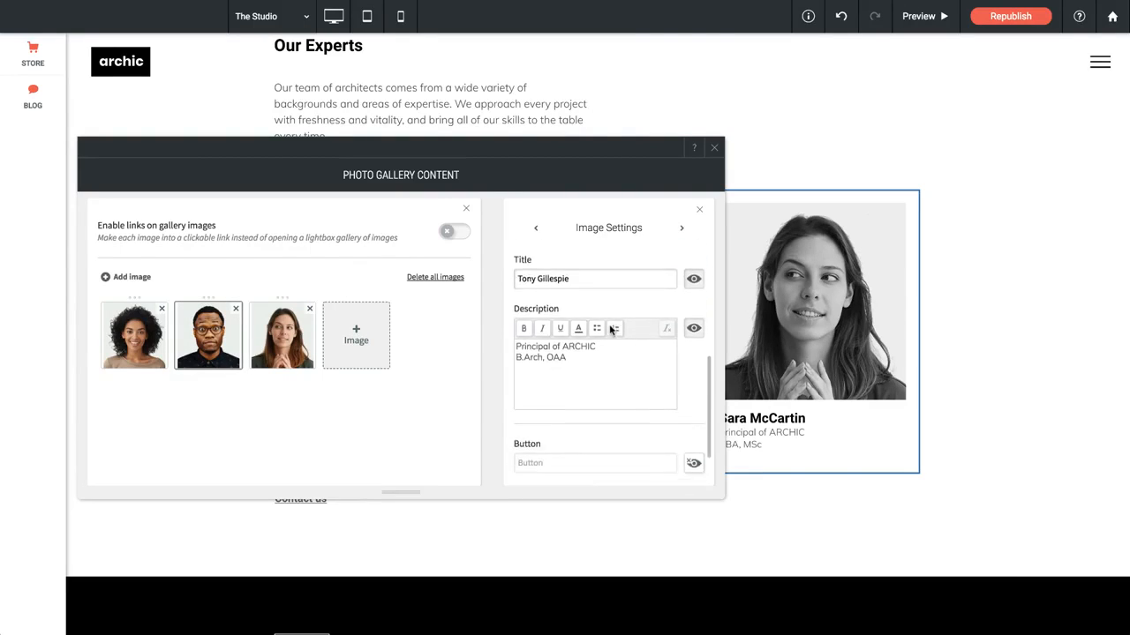
{"action": "scroll", "coordinate": [594, 324], "scroll_direction": "up", "scroll_amount": 1}
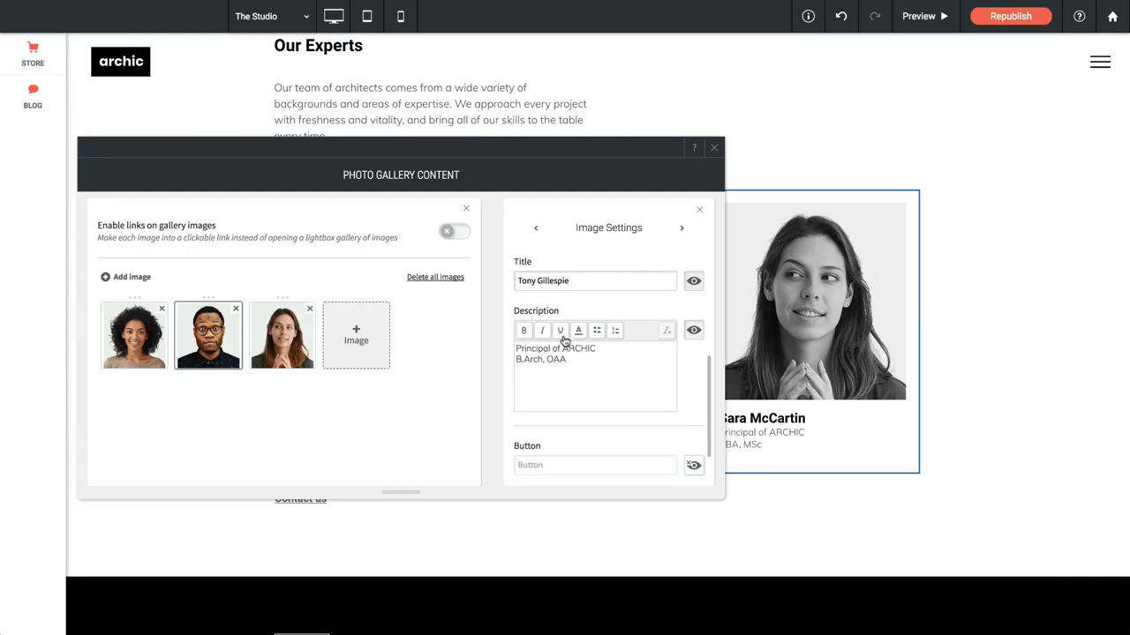
{"action": "left_click_drag", "start_coordinate": [575, 281], "coordinate": [538, 284]}
{"action": "type", "text": "Smith"}
{"action": "left_click", "coordinate": [699, 210]}
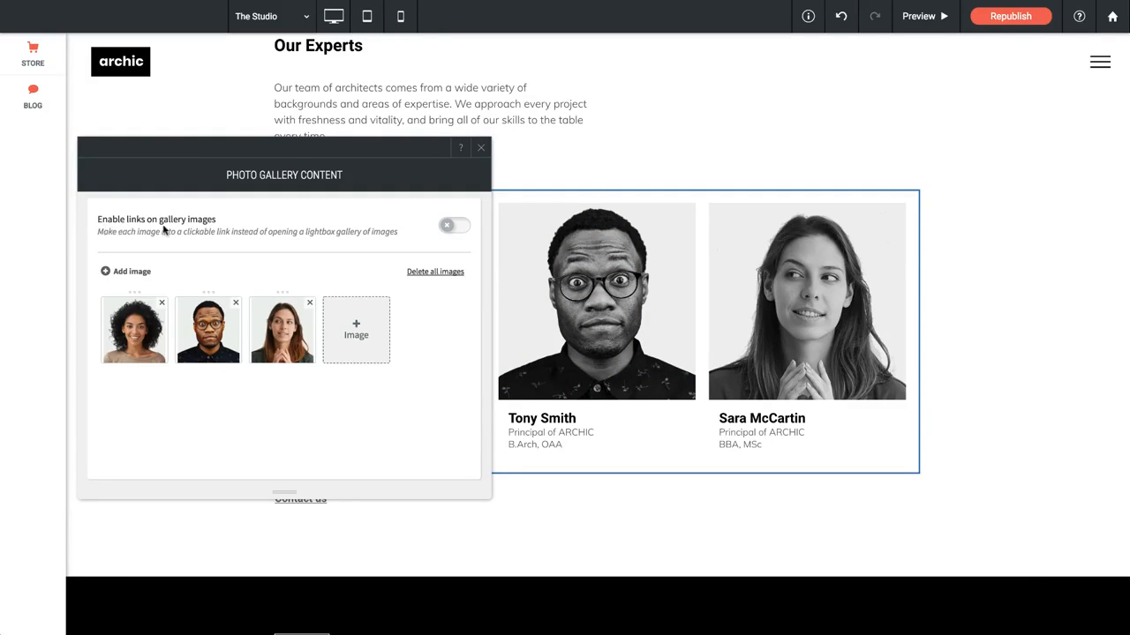
Enable links on the gallery images and view the link options of the second portrait
{"action": "left_click", "coordinate": [454, 228]}
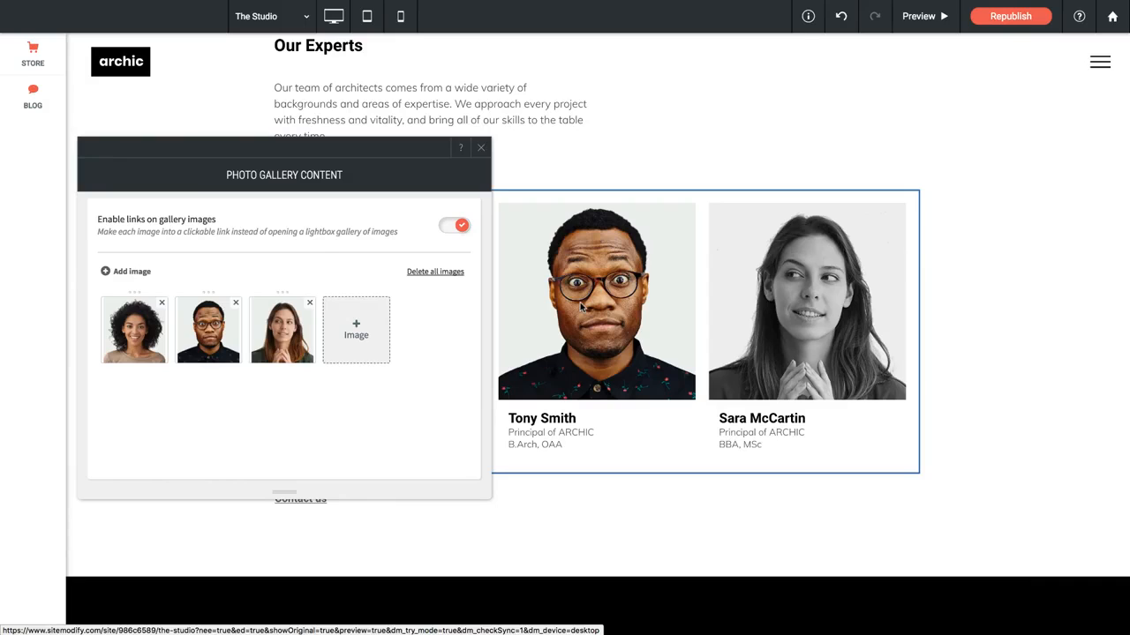
{"action": "left_click", "coordinate": [212, 340]}
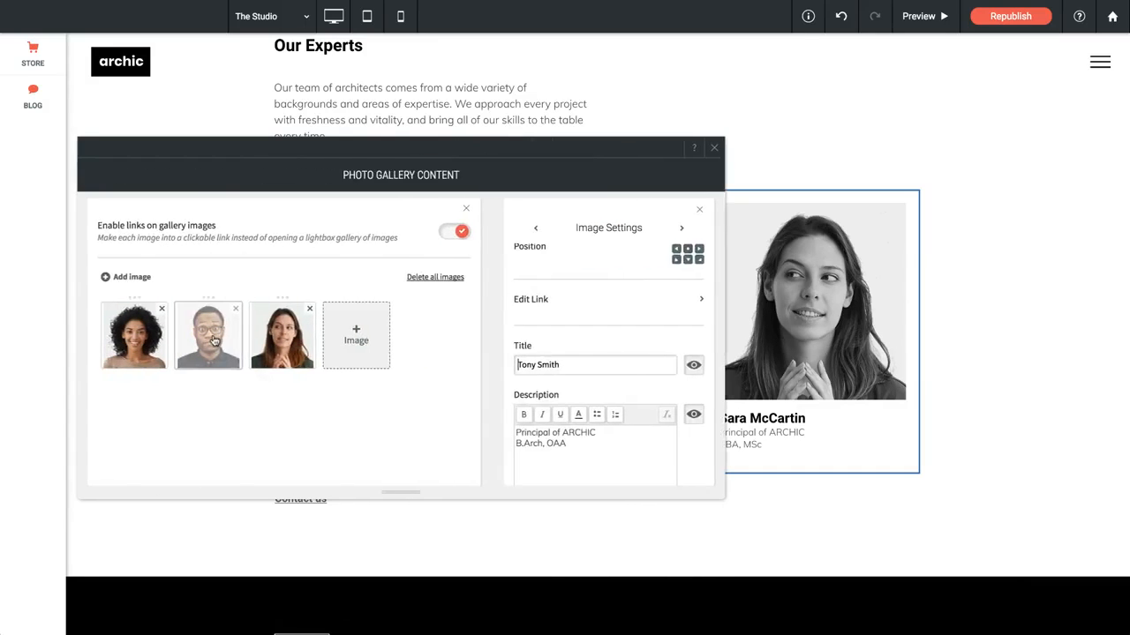
{"action": "left_click", "coordinate": [534, 304]}
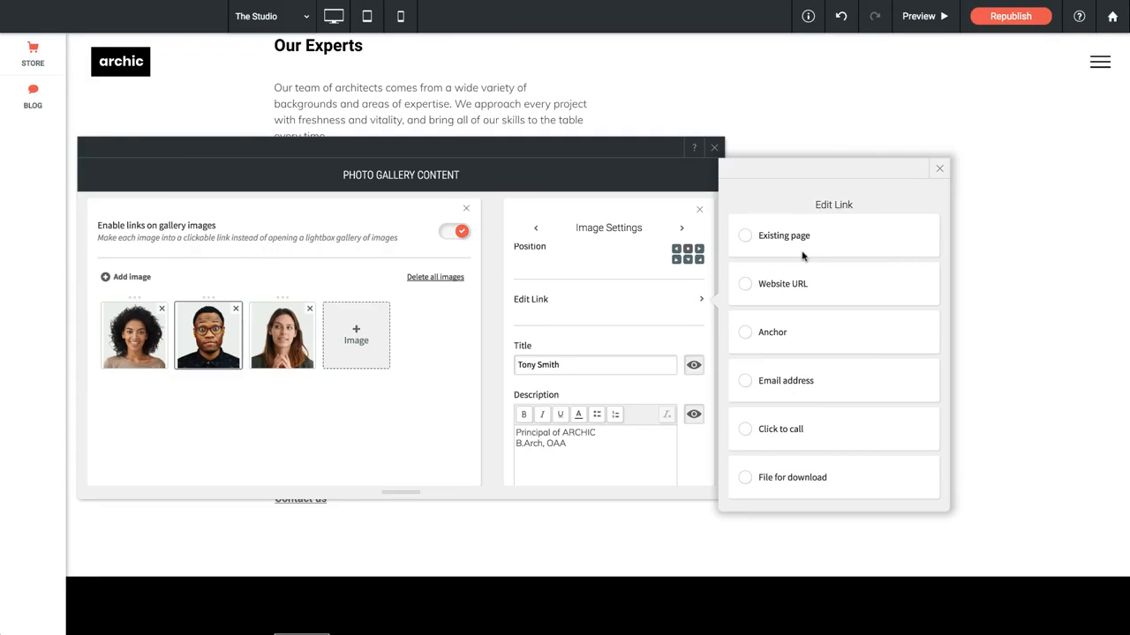
{"action": "left_click", "coordinate": [942, 170]}
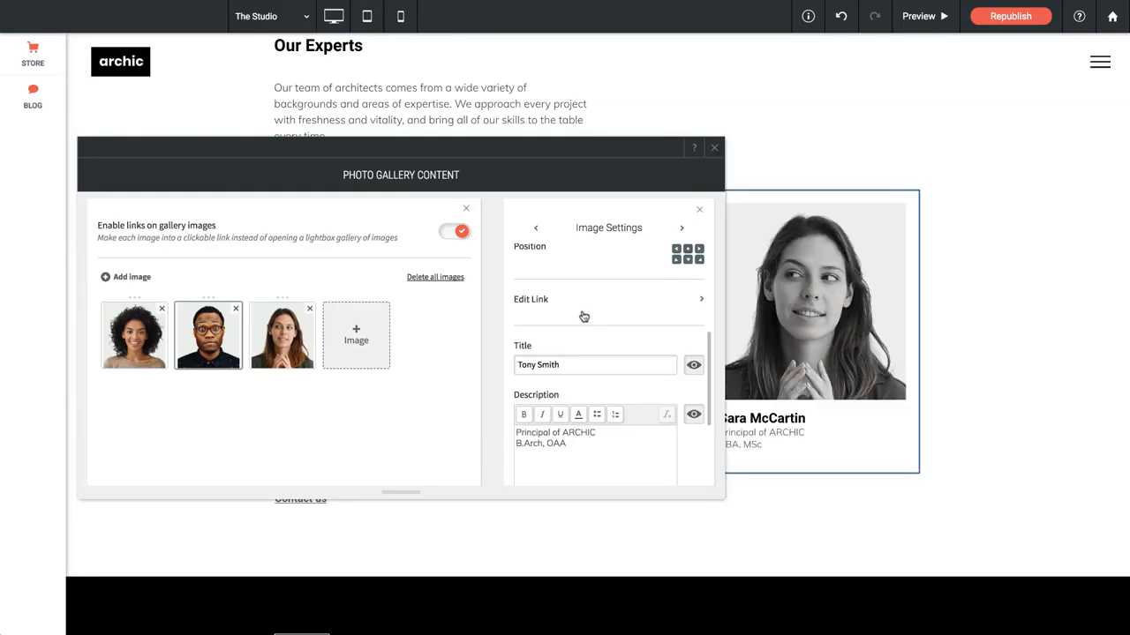
{"action": "scroll", "coordinate": [583, 316], "scroll_direction": "up", "scroll_amount": 4}
{"action": "scroll", "coordinate": [583, 316], "scroll_direction": "up", "scroll_amount": 1}
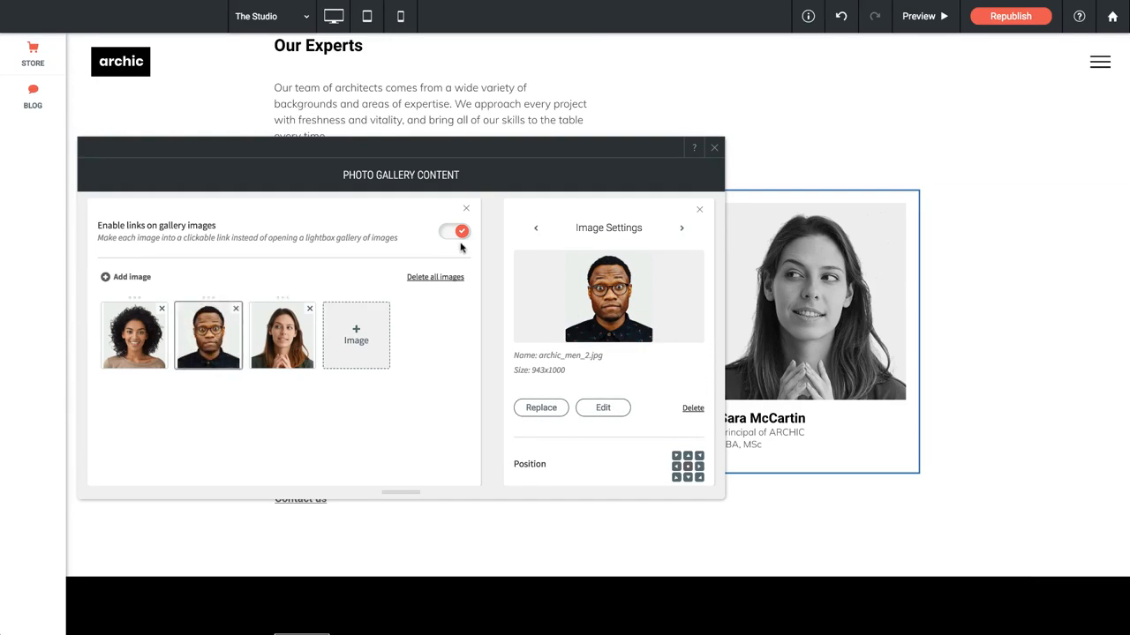
{"action": "left_click", "coordinate": [716, 151]}
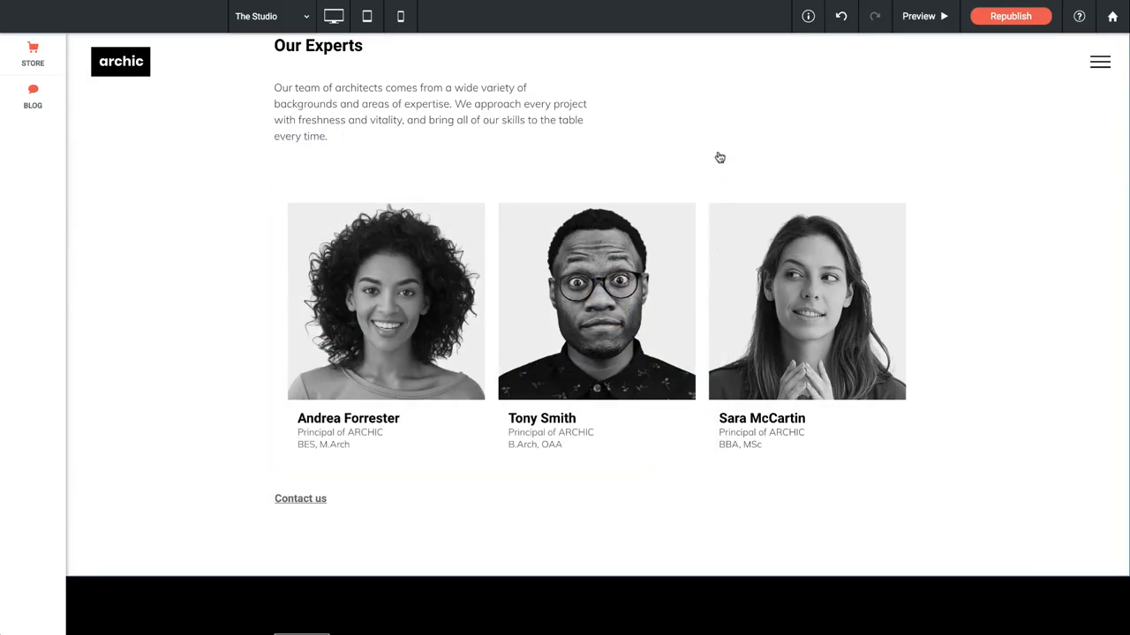